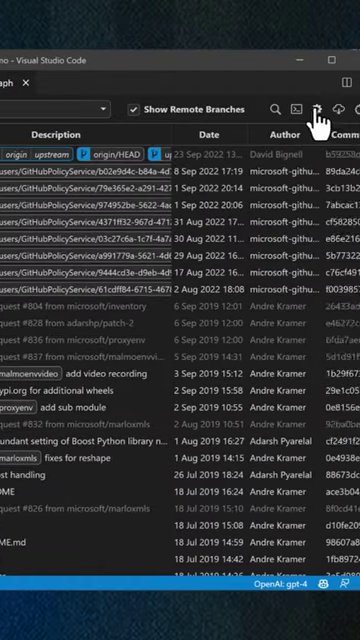
Open the malmo repository's settings from the Git Graph toolbar, then close them
click(314, 112)
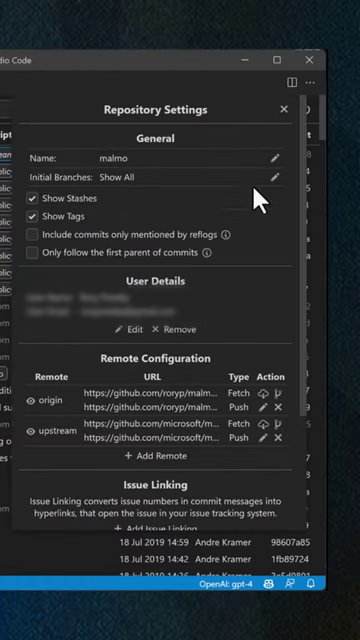
click(283, 111)
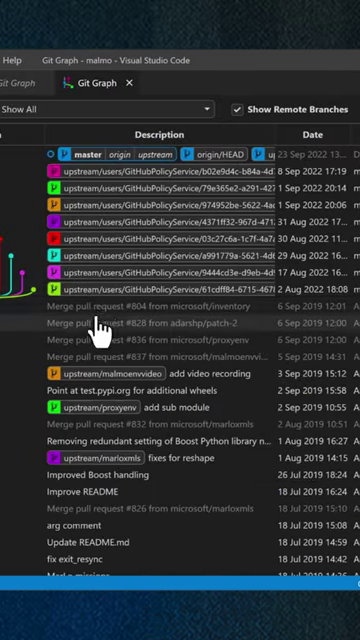
Expand the Merge pull request #804 commit, review inventory_test.py's diff, and mark it reviewed
click(101, 311)
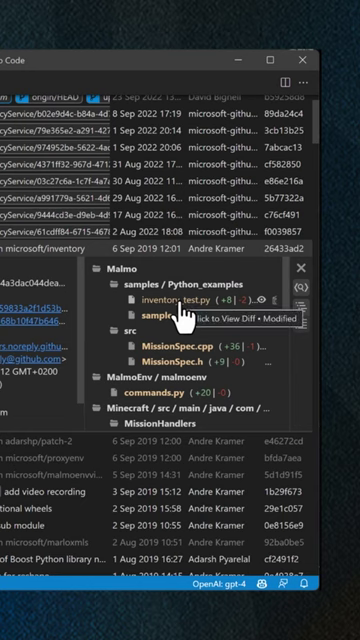
click(181, 308)
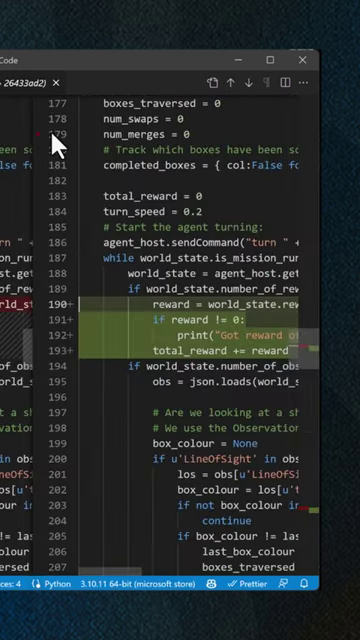
click(57, 85)
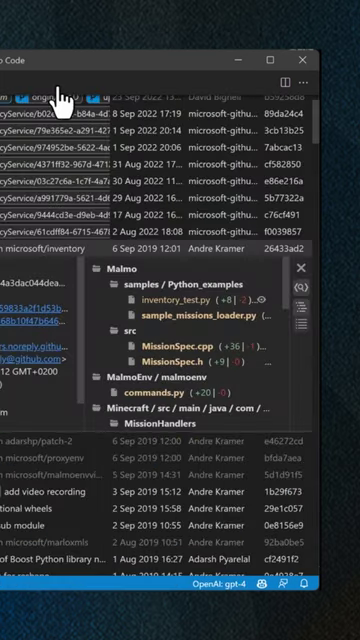
click(300, 289)
right_click(208, 308)
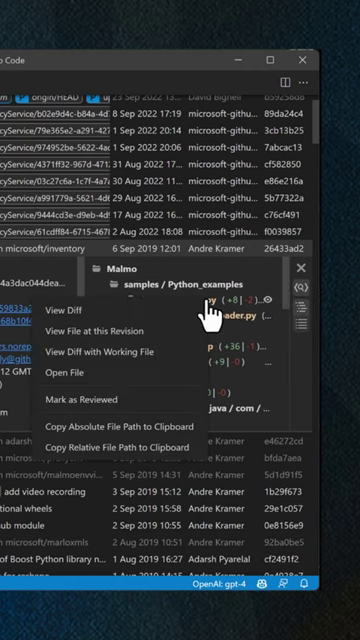
click(115, 400)
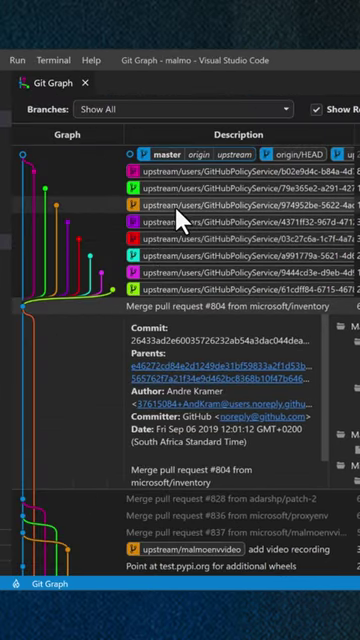
Merge the upstream GitHubPolicyService branch into master, confirming with 'Yes, merge'
right_click(177, 212)
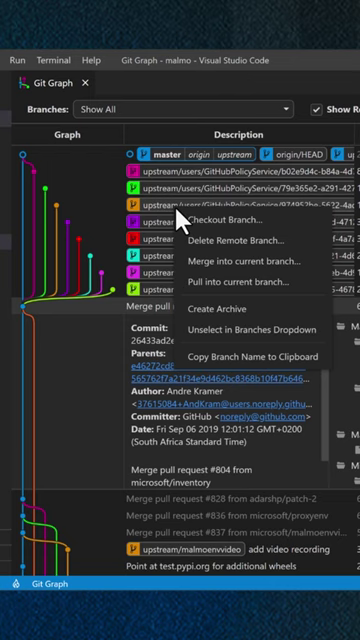
click(211, 264)
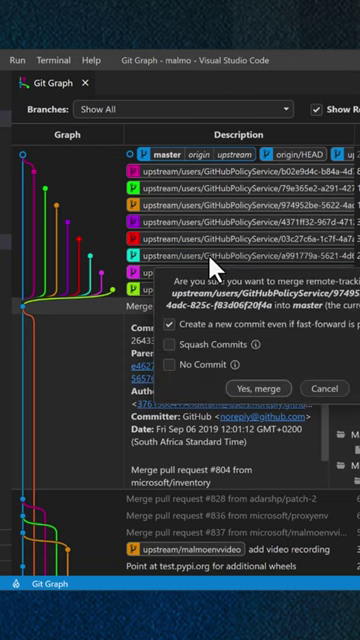
click(267, 390)
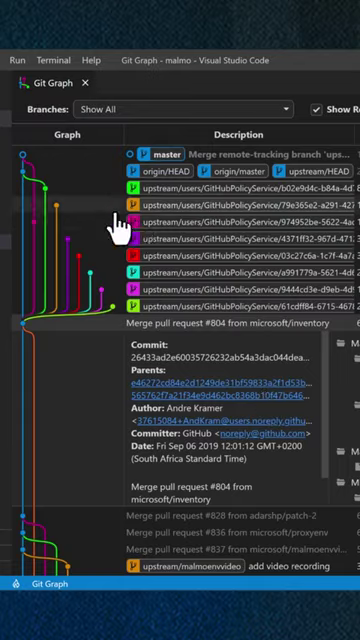